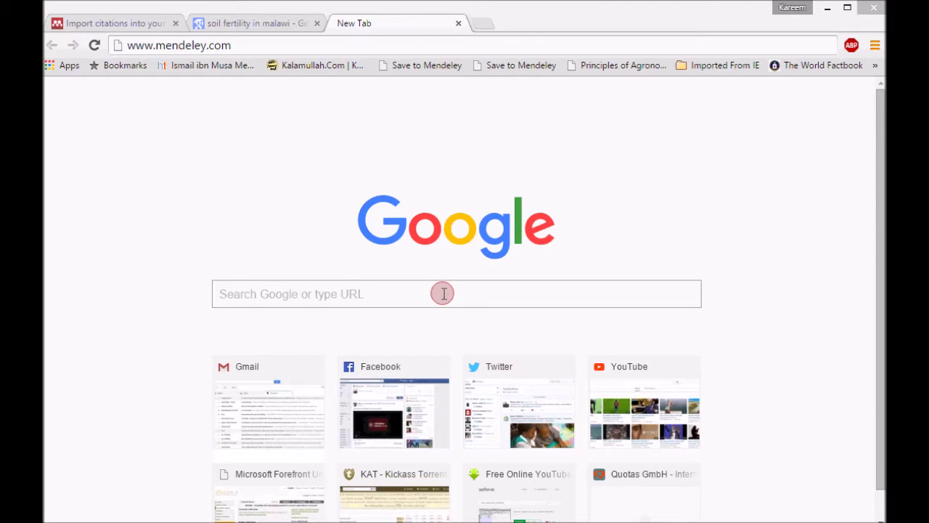
Step: Select part of the typed web address in the address bar, then clear the selection
{"action": "left_click_drag", "start_coordinate": [257, 45], "coordinate": [138, 45]}
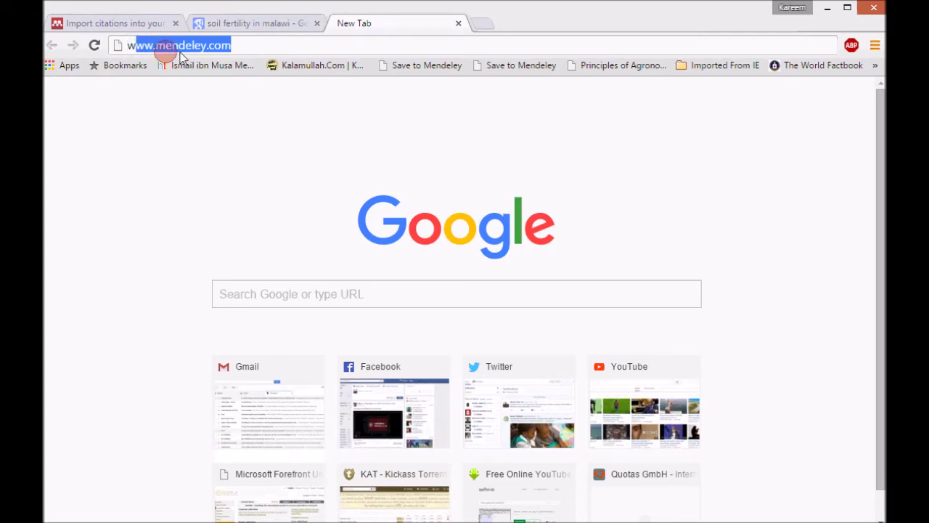
{"action": "left_click_drag", "start_coordinate": [234, 45], "coordinate": [261, 43]}
{"action": "left_click", "coordinate": [250, 42]}
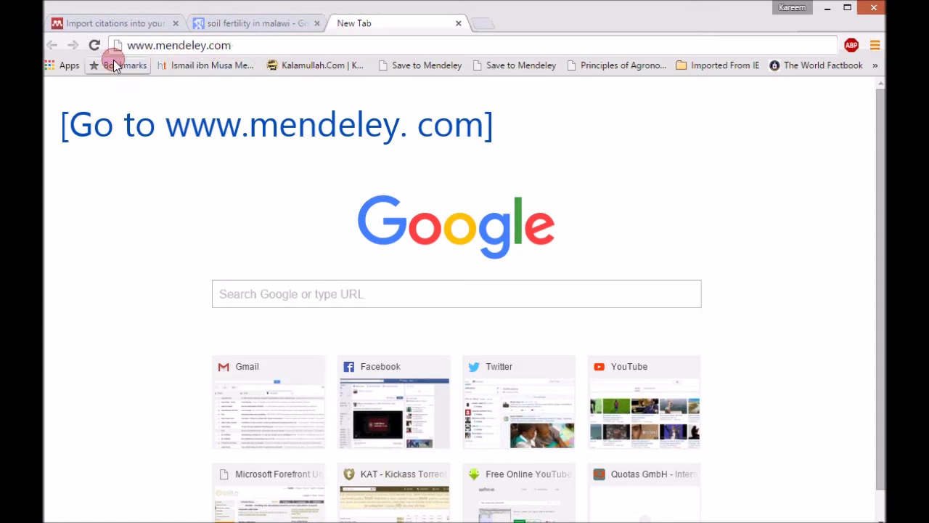
Step: Add the Save to Mendeley bookmarklet from mendeley.com/import to the bookmarks bar
{"action": "left_click", "coordinate": [143, 25]}
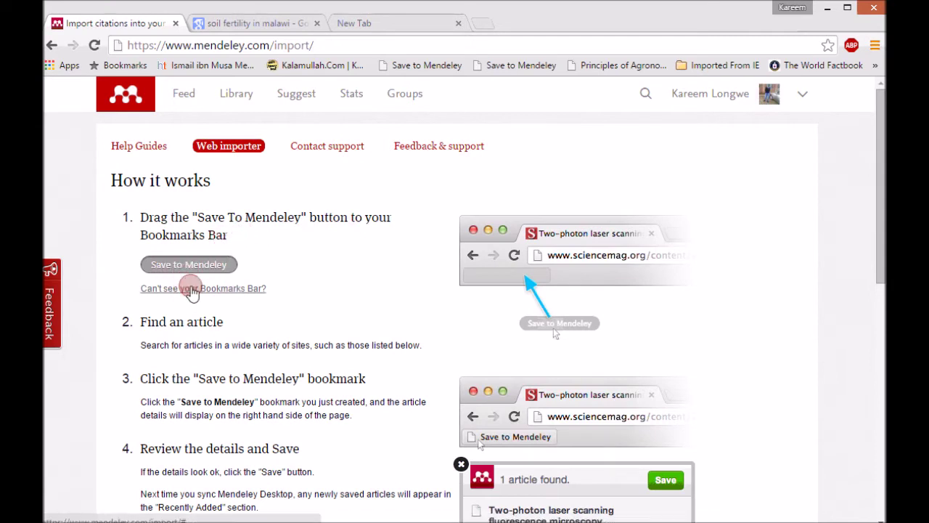
{"action": "left_click_drag", "start_coordinate": [204, 265], "coordinate": [422, 60]}
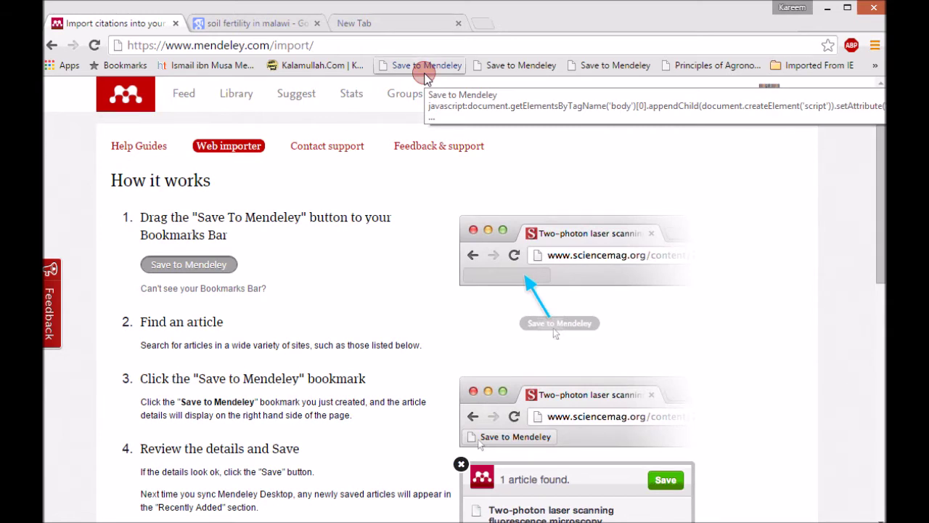
{"action": "left_click", "coordinate": [259, 23]}
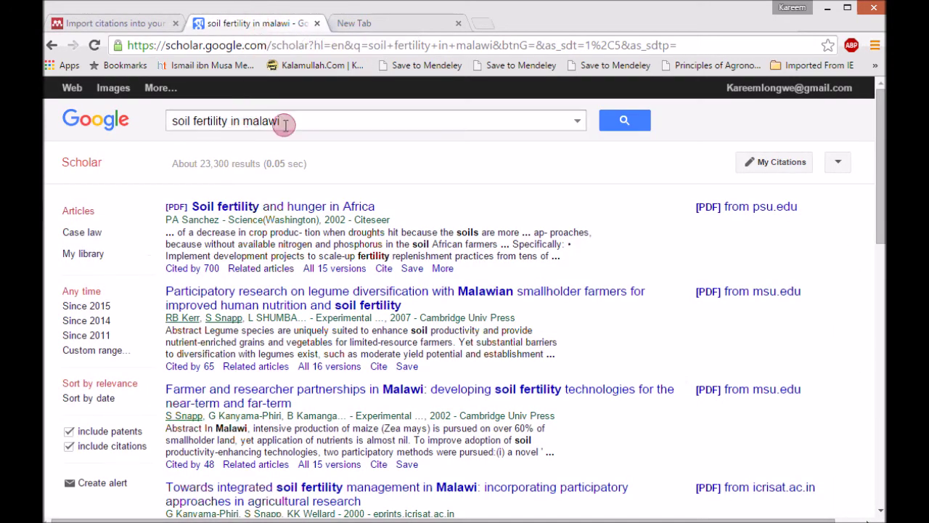
Step: Run the Save to Mendeley bookmarklet on the 'soil fertility in malawi' Scholar results, finding 10 articles
{"action": "left_click", "coordinate": [283, 122]}
{"action": "left_click_drag", "start_coordinate": [283, 122], "coordinate": [172, 120]}
{"action": "left_click", "coordinate": [403, 178]}
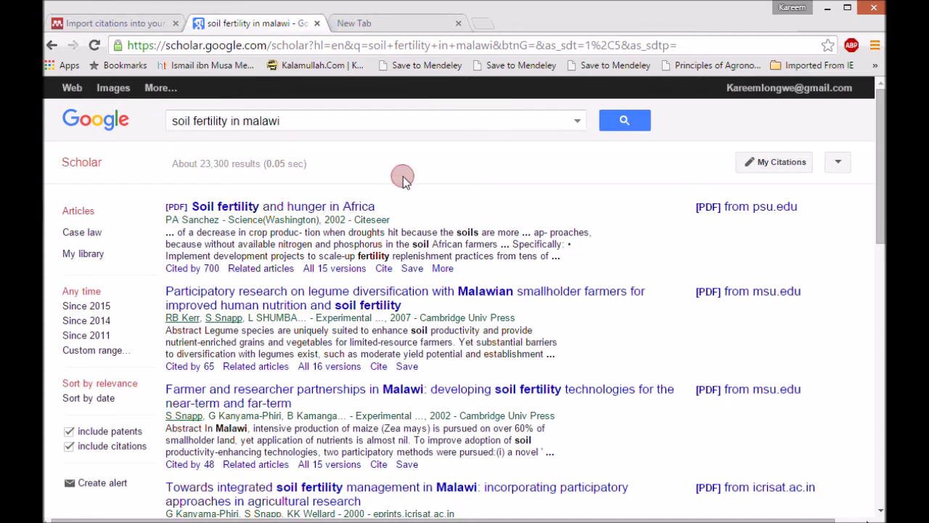
{"action": "left_click", "coordinate": [876, 155]}
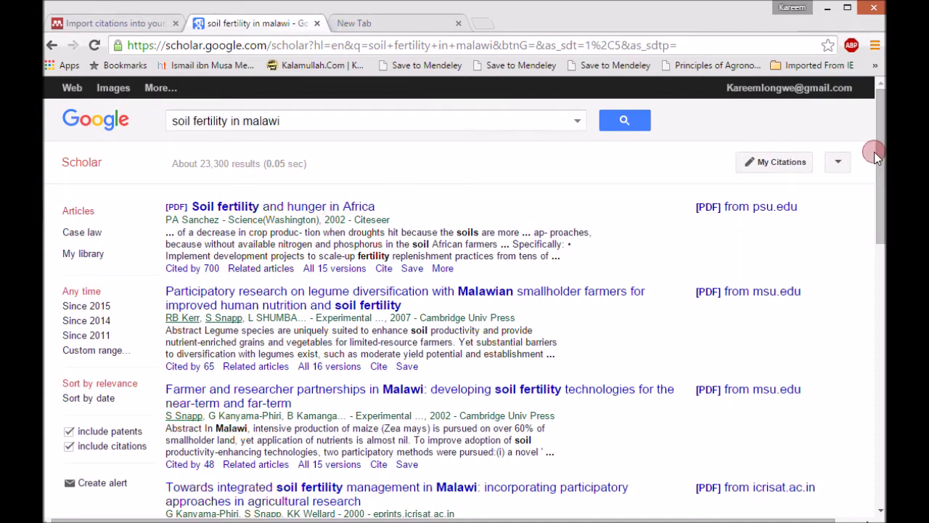
{"action": "left_click_drag", "start_coordinate": [878, 160], "coordinate": [866, 111]}
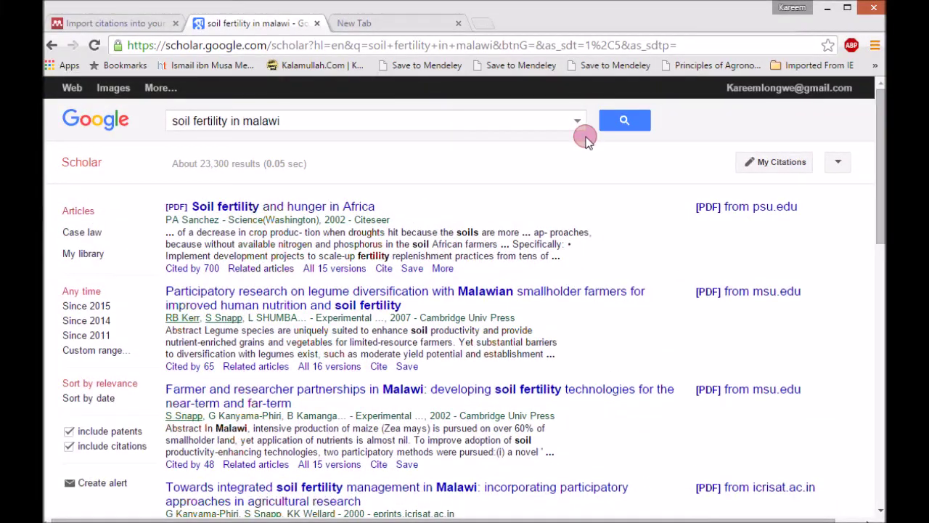
{"action": "left_click", "coordinate": [495, 73]}
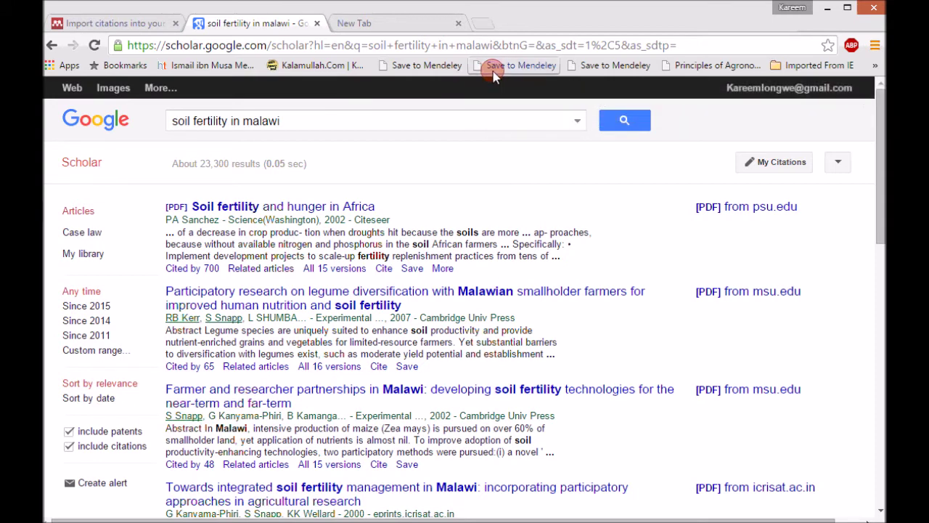
{"action": "left_click", "coordinate": [494, 73]}
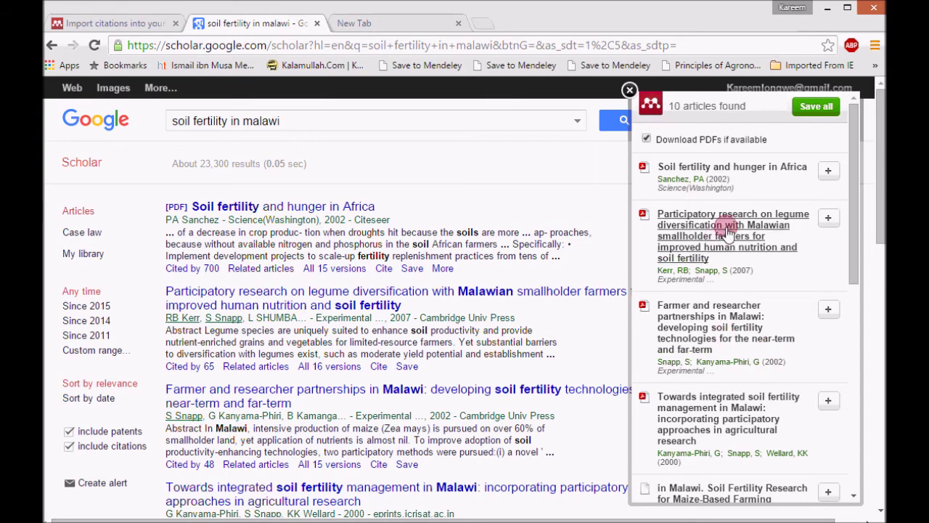
Step: Save 'Soil fertility and hunger in Africa' from the importer's 10 listed articles to the library
{"action": "left_click_drag", "start_coordinate": [851, 170], "coordinate": [861, 131]}
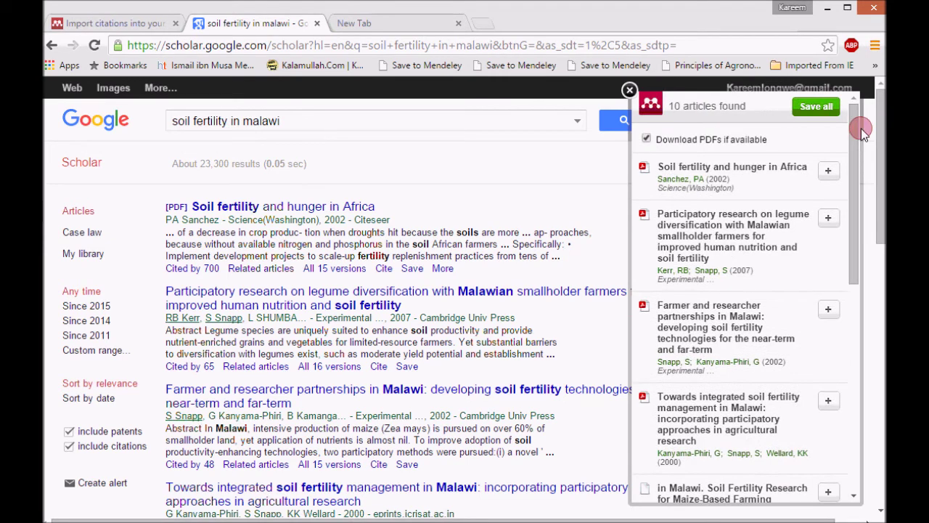
{"action": "left_click", "coordinate": [817, 107]}
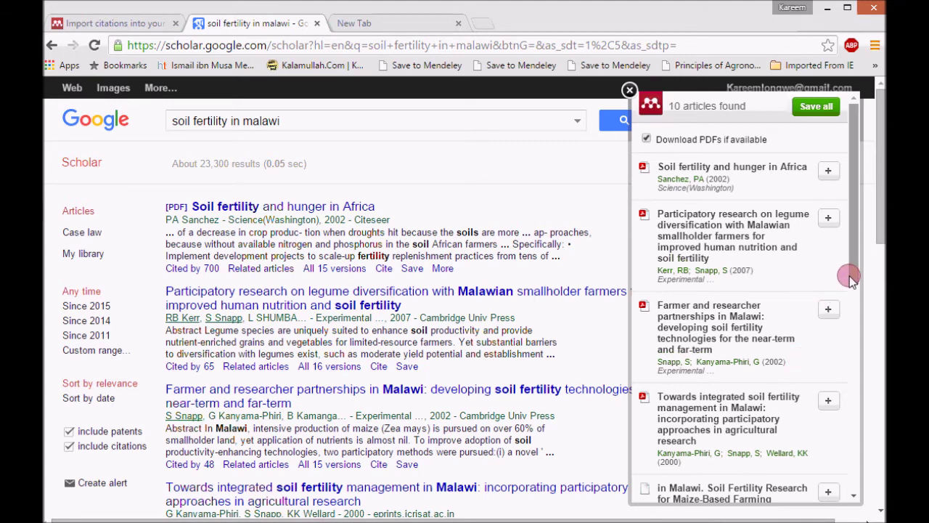
{"action": "scroll", "coordinate": [850, 287], "scroll_direction": "down", "scroll_amount": 2}
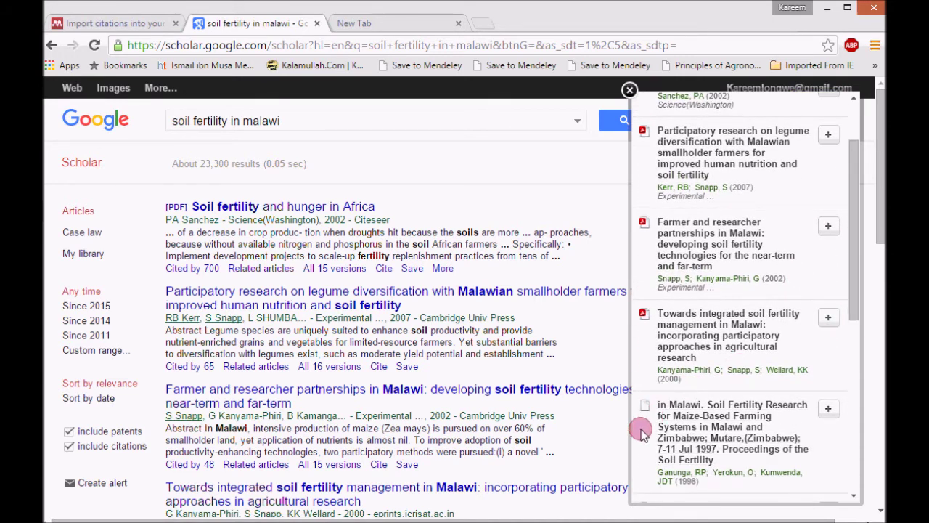
{"action": "left_click_drag", "start_coordinate": [848, 293], "coordinate": [854, 235]}
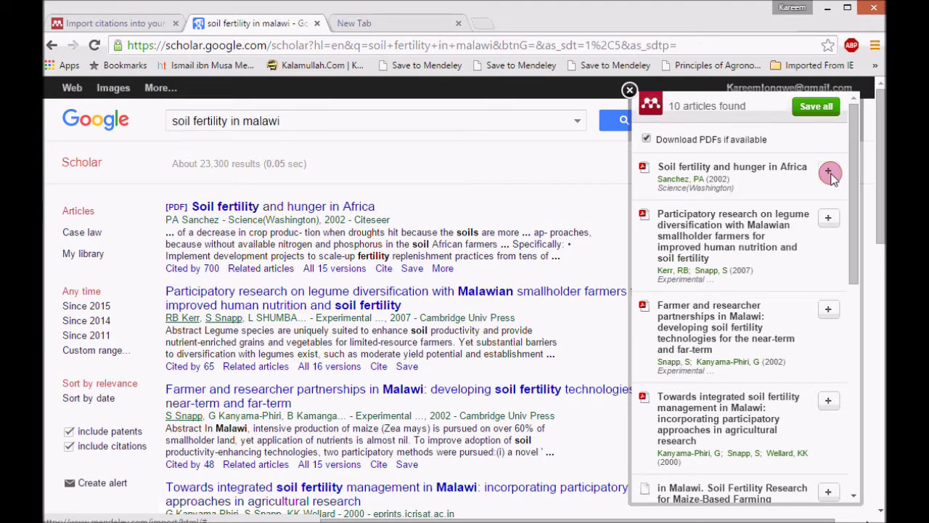
{"action": "left_click", "coordinate": [748, 180]}
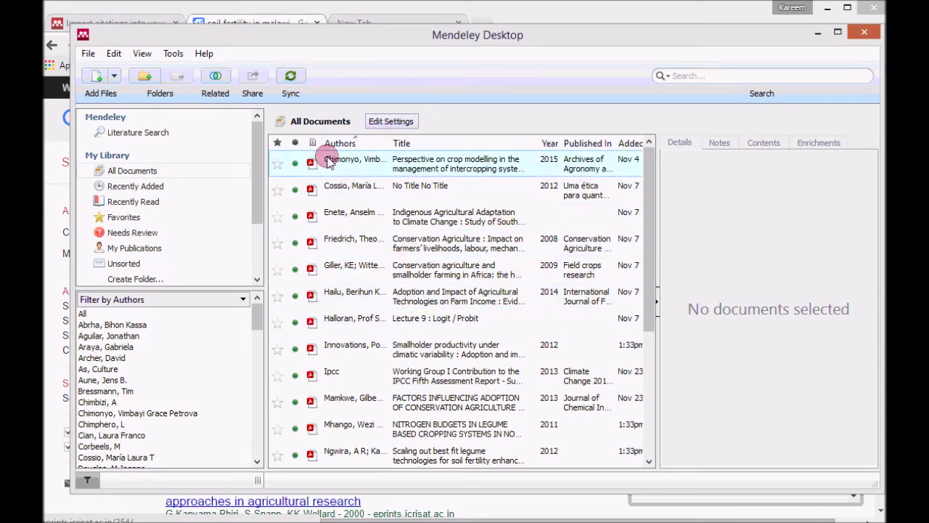
Step: Delete all 20 documents in All Documents, then sync the library with Mendeley Web
{"action": "left_click", "coordinate": [124, 172]}
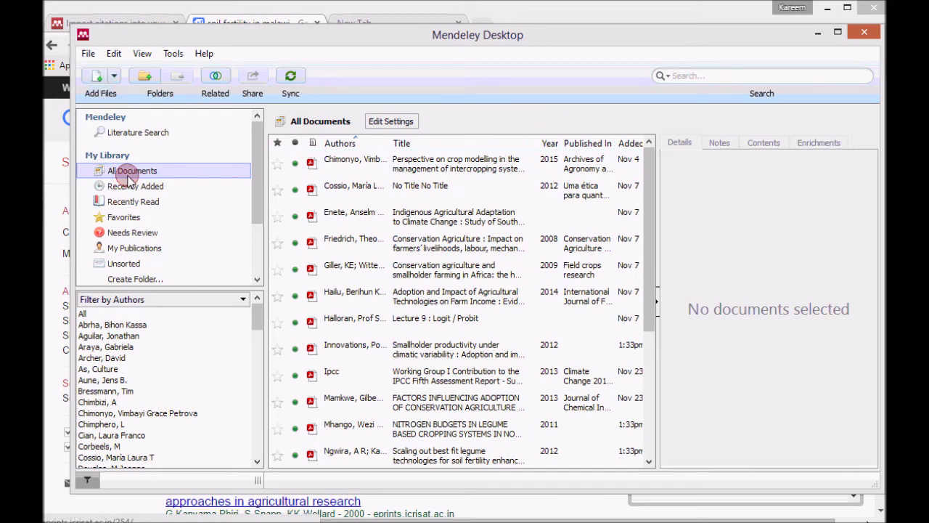
{"action": "left_click", "coordinate": [320, 161]}
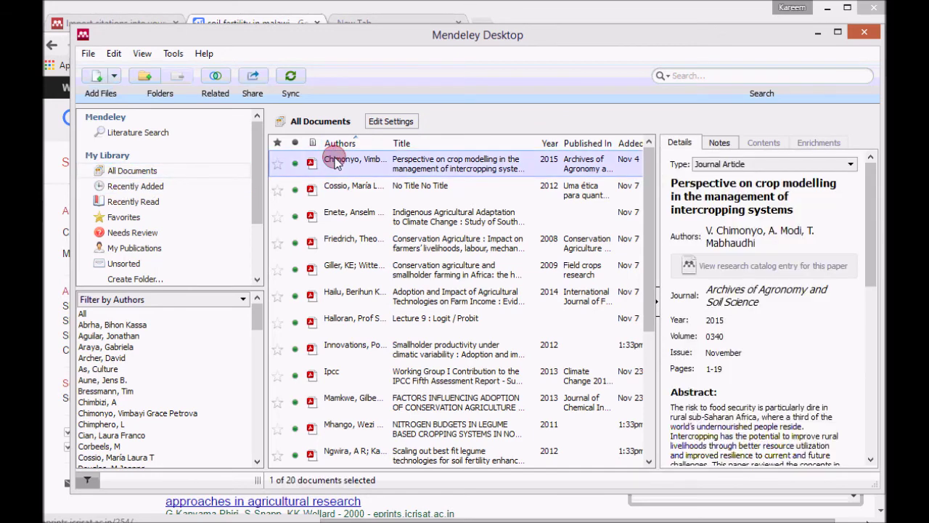
{"action": "key", "text": "shift+Down"}
{"action": "key", "text": "shift+Down"}
{"action": "key", "text": "shift+Down"}
{"action": "key", "text": "shift+Down"}
{"action": "key", "text": "shift+Down"}
{"action": "key", "text": "shift+Down"}
{"action": "key", "text": "shift+Down"}
{"action": "key", "text": "shift+Down"}
{"action": "key", "text": "shift+Down"}
{"action": "key", "text": "shift+Down"}
{"action": "key", "text": "shift+Down"}
{"action": "key", "text": "shift+Down"}
{"action": "key", "text": "shift+Down"}
{"action": "key", "text": "shift+Down"}
{"action": "key", "text": "shift+Down"}
{"action": "key", "text": "shift+Down"}
{"action": "key", "text": "shift+Down"}
{"action": "key", "text": "shift+Down"}
{"action": "key", "text": "shift+Down"}
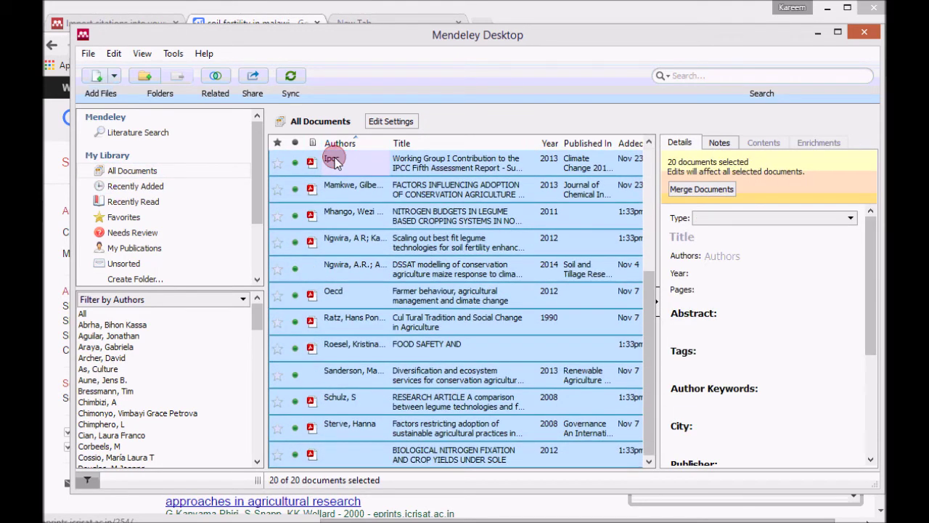
{"action": "key", "text": "Delete"}
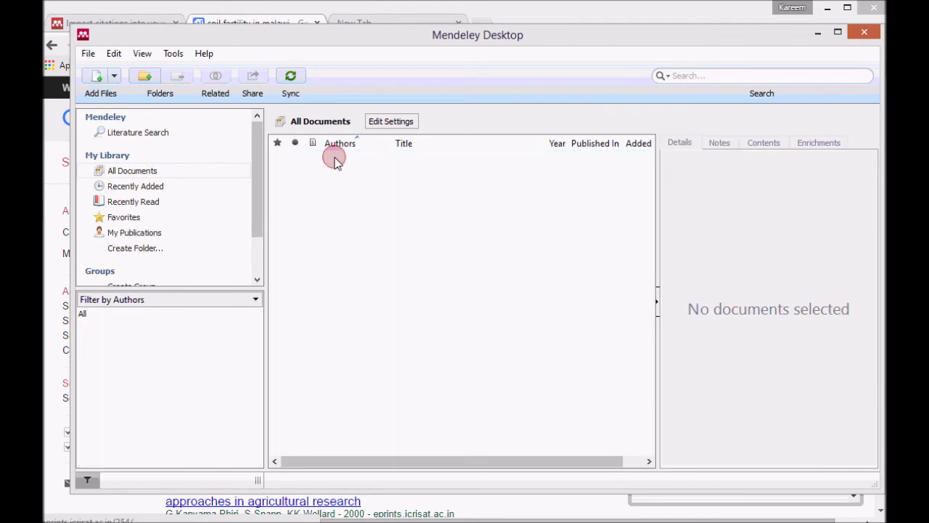
{"action": "left_click", "coordinate": [290, 78]}
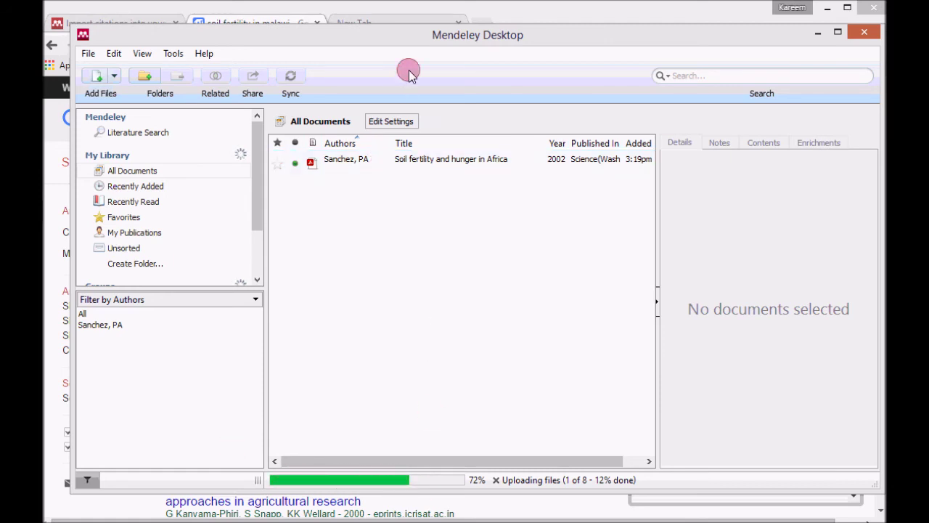
{"action": "left_click", "coordinate": [422, 163]}
{"action": "left_click", "coordinate": [409, 255]}
{"action": "left_click", "coordinate": [392, 165]}
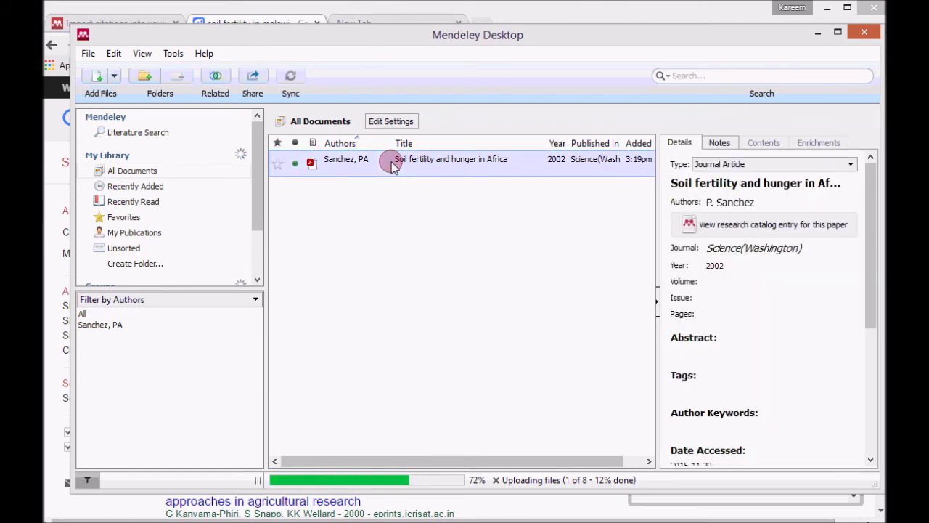
{"action": "left_click", "coordinate": [311, 164]}
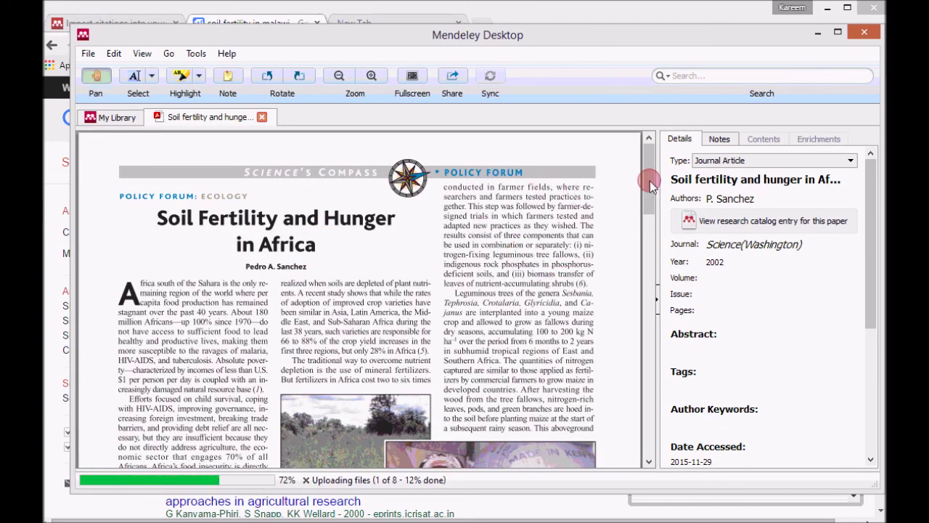
{"action": "left_click_drag", "start_coordinate": [654, 189], "coordinate": [657, 156]}
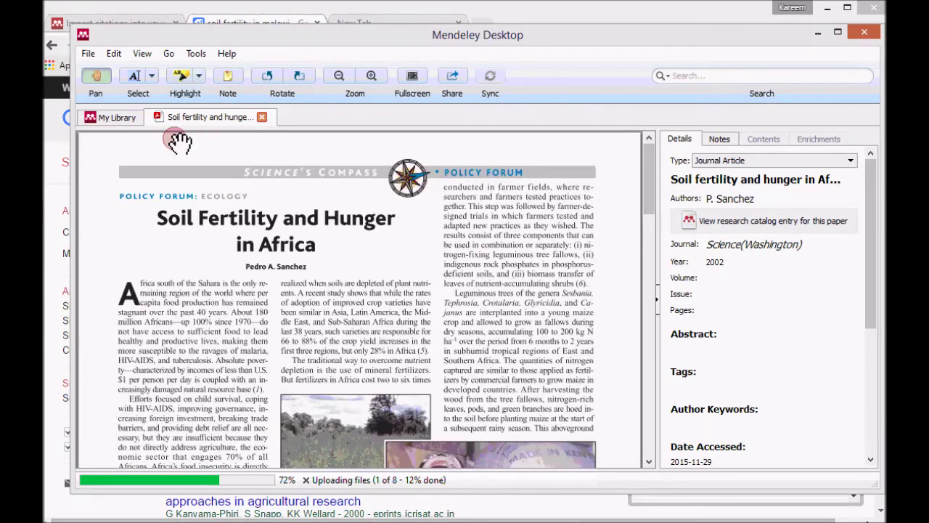
{"action": "left_click", "coordinate": [262, 117]}
{"action": "left_click", "coordinate": [358, 159]}
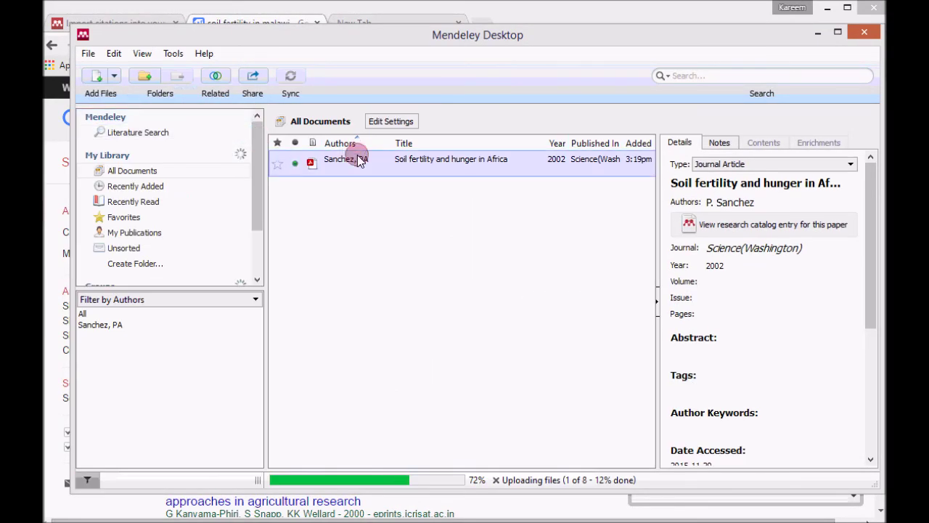
{"action": "left_click", "coordinate": [428, 432]}
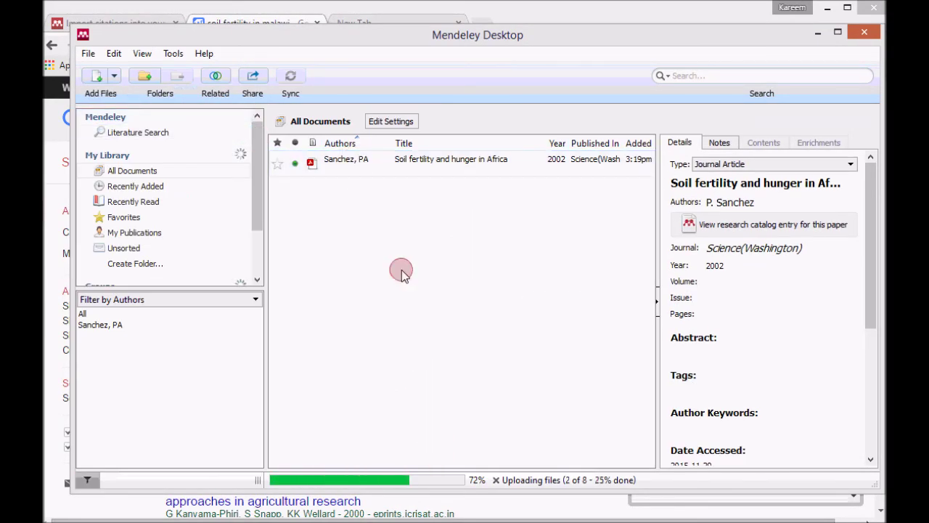